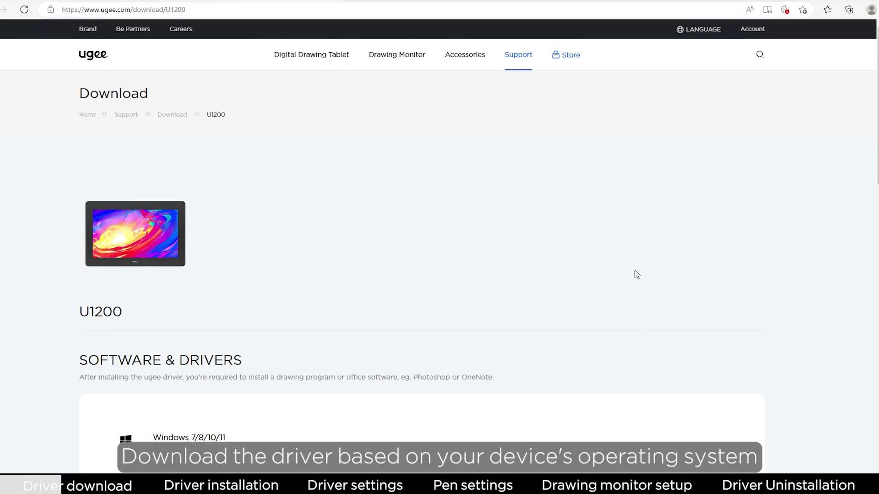
- Download the UGEEWin_4.0.1.220803 Windows driver package from the U1200 page's Software & Drivers section
{"action": "scroll", "coordinate": [636, 275], "scroll_direction": "down", "scroll_amount": 3}
{"action": "scroll", "coordinate": [635, 273], "scroll_direction": "down", "scroll_amount": 2}
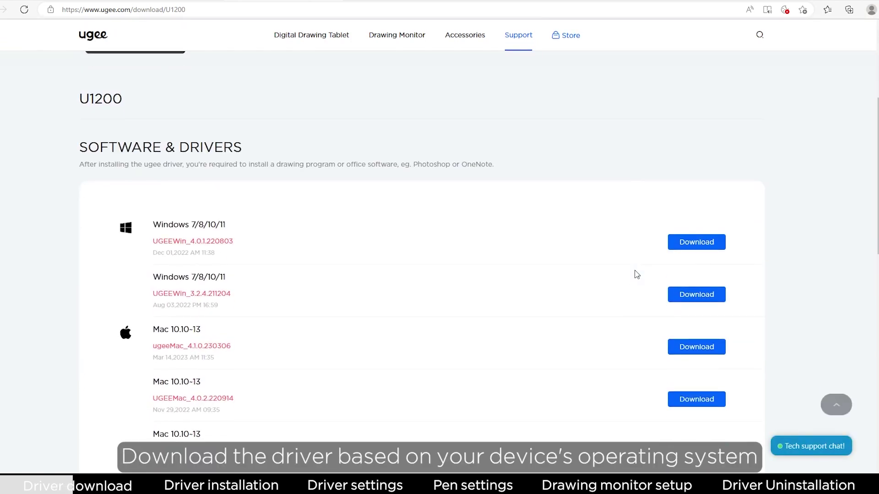
{"action": "left_click", "coordinate": [684, 248]}
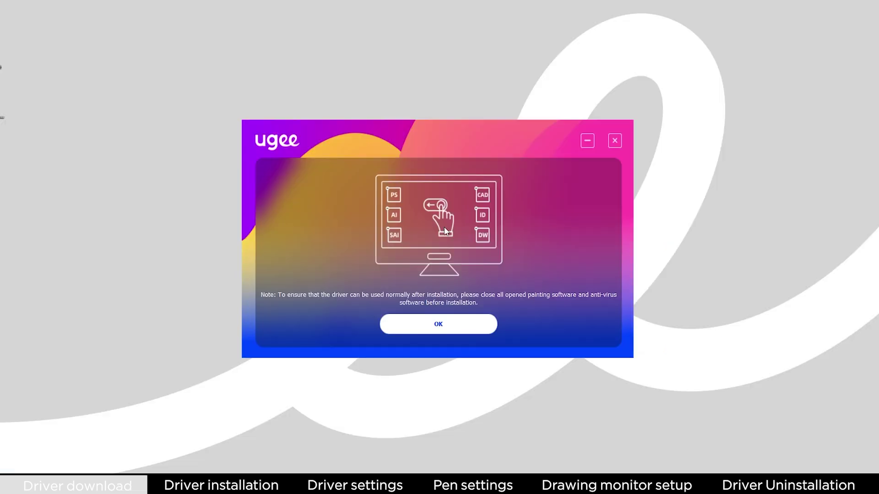
- Dismiss the close-painting-software note and install the Ugee tablet driver
{"action": "left_click", "coordinate": [438, 324]}
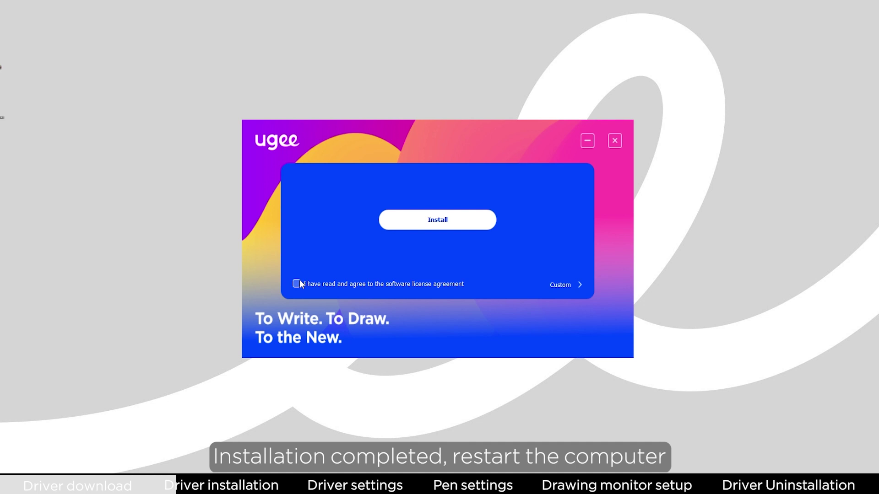
{"action": "left_click", "coordinate": [449, 227]}
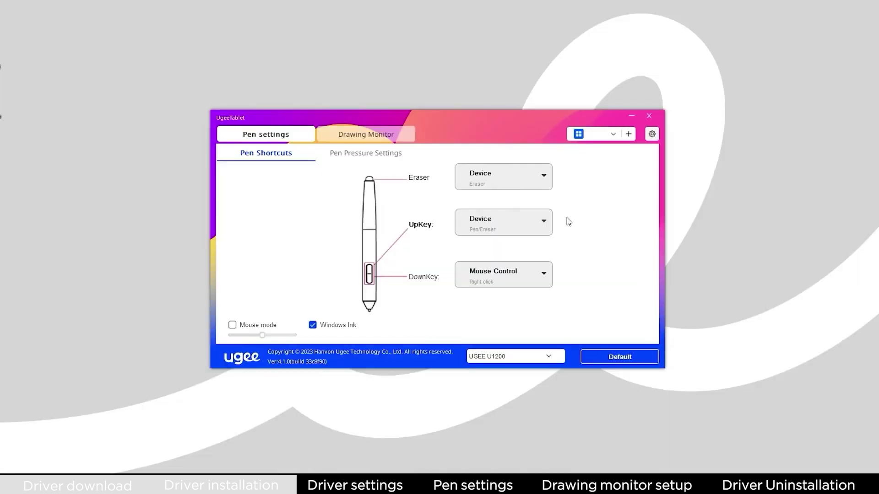
- Show UgeeTablet's Setting dialog with calibration, display identification and 0° rotation options
{"action": "left_click", "coordinate": [651, 135]}
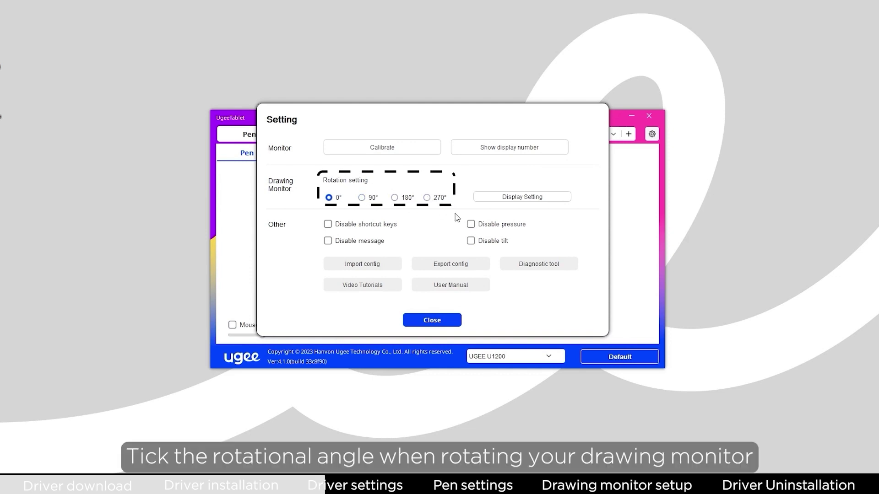
- Set drawing-monitor brightness and contrast to 50, with USER colour temperature and red at 51
{"action": "left_click", "coordinate": [560, 198]}
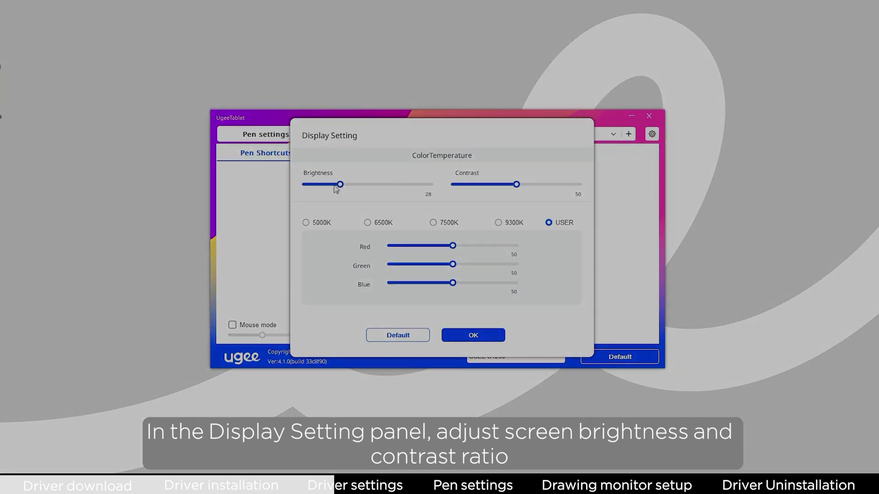
{"action": "left_click_drag", "start_coordinate": [368, 184], "coordinate": [370, 195]}
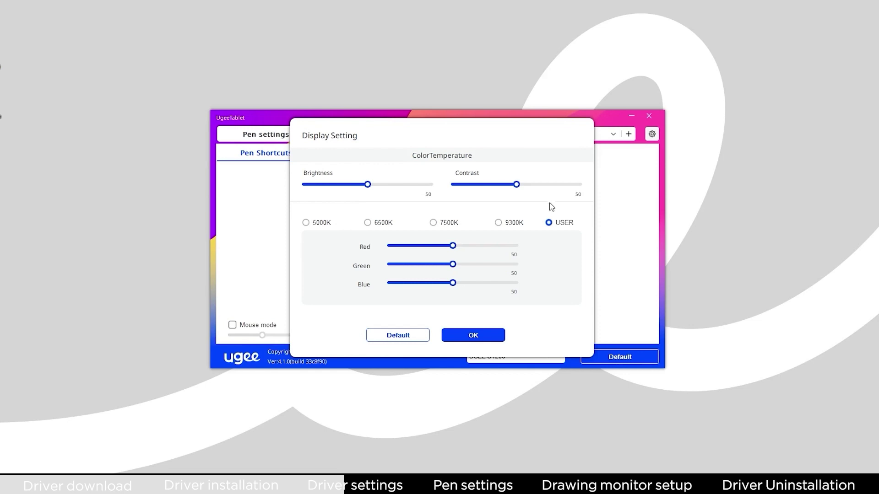
{"action": "mouse_move", "coordinate": [512, 185]}
{"action": "left_mouse_down"}
{"action": "mouse_move", "coordinate": [494, 186]}
{"action": "mouse_move", "coordinate": [520, 186]}
{"action": "left_mouse_up"}
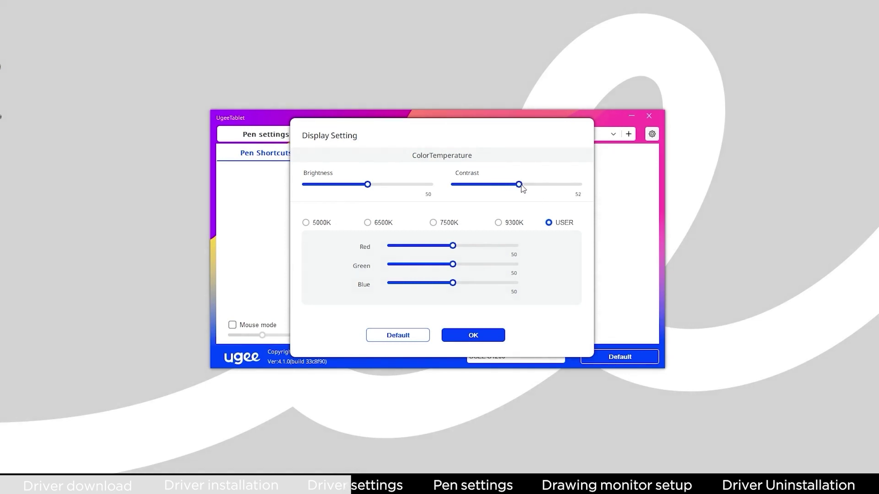
{"action": "left_click", "coordinate": [377, 223]}
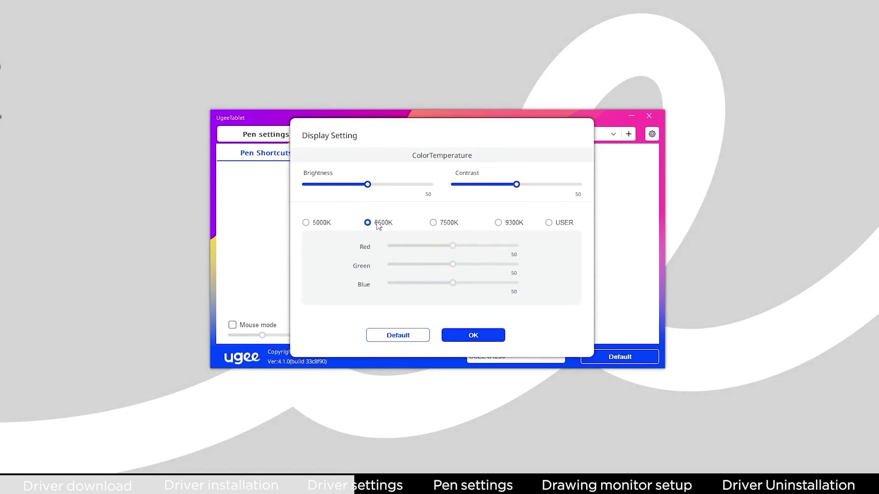
{"action": "left_click", "coordinate": [549, 223]}
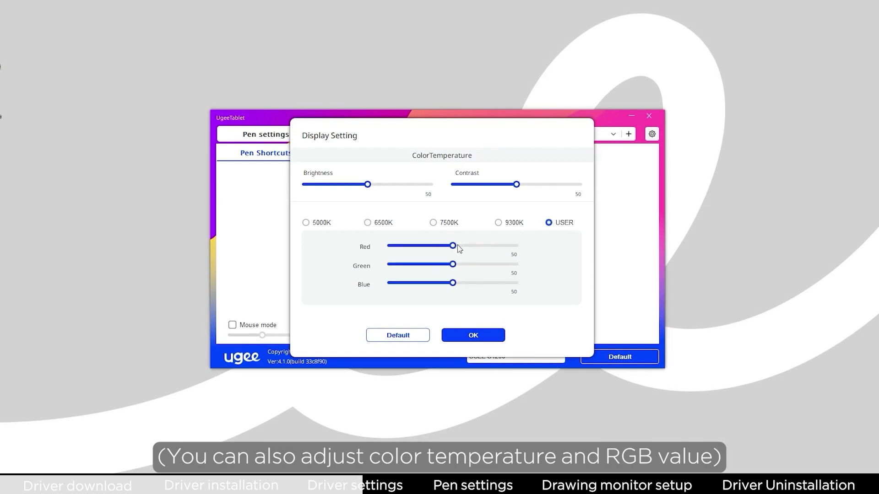
{"action": "mouse_move", "coordinate": [459, 248]}
{"action": "left_mouse_down"}
{"action": "mouse_move", "coordinate": [469, 249]}
{"action": "mouse_move", "coordinate": [456, 250]}
{"action": "left_mouse_up"}
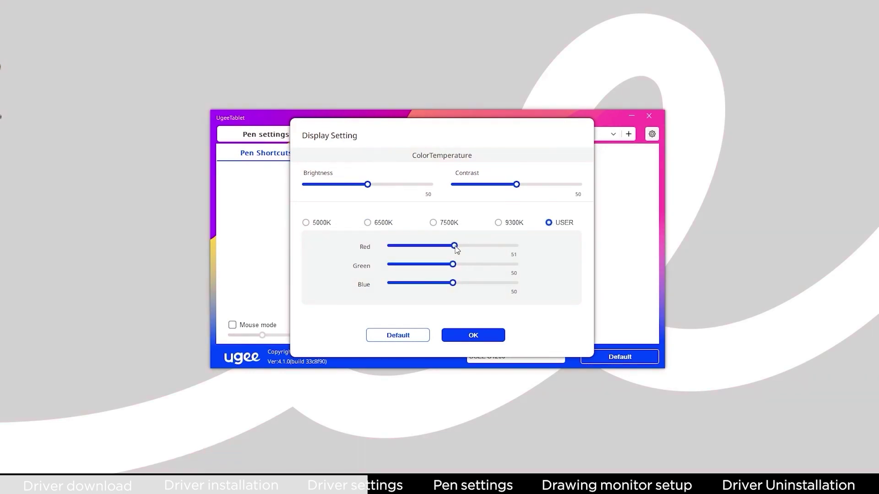
- Apply the display adjustments and run the Diagnostic tool check on the tablet
{"action": "left_click", "coordinate": [481, 336]}
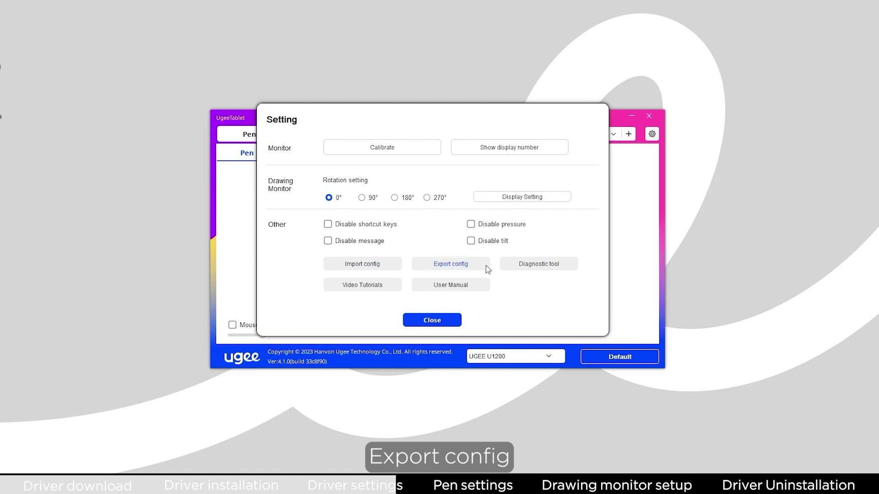
{"action": "left_click", "coordinate": [557, 267]}
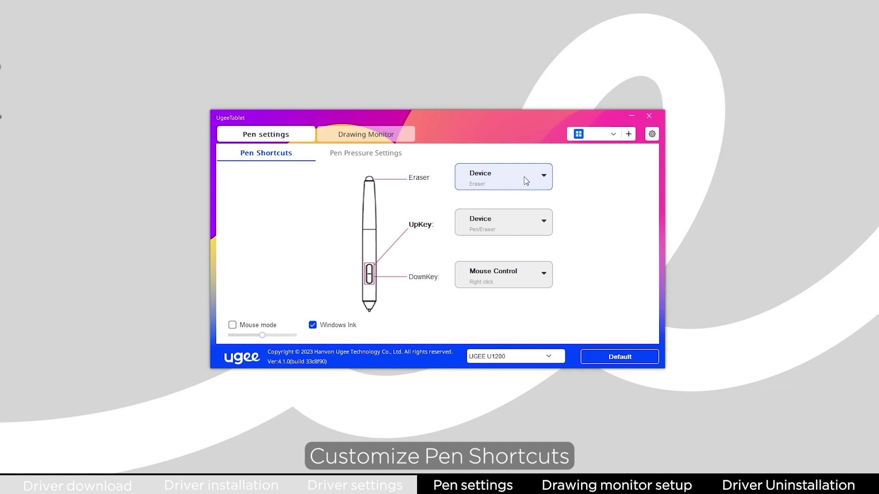
- Give the eraser end a Shift+Scroll up mouse action
{"action": "left_click", "coordinate": [526, 180]}
{"action": "left_click", "coordinate": [527, 201]}
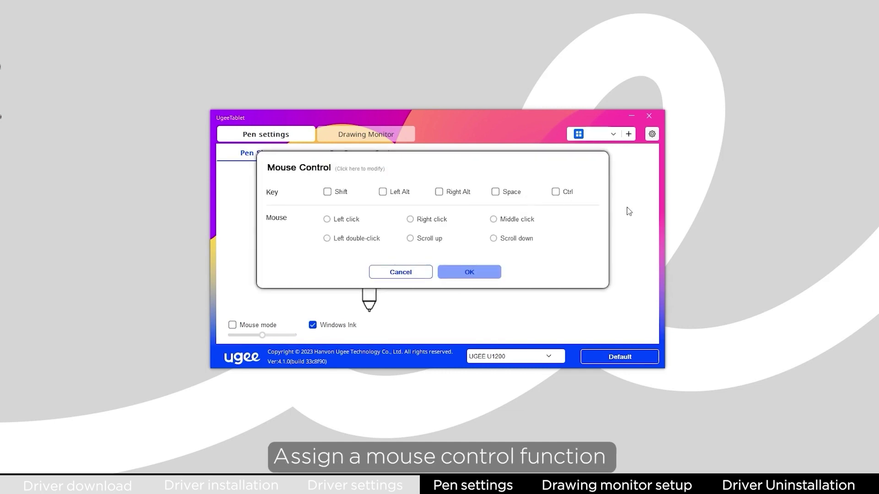
{"action": "left_click", "coordinate": [341, 192]}
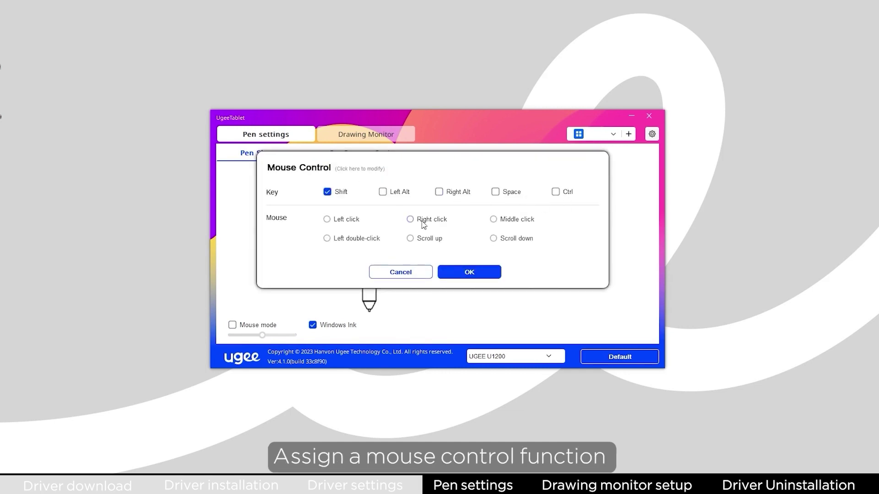
{"action": "left_click", "coordinate": [468, 274]}
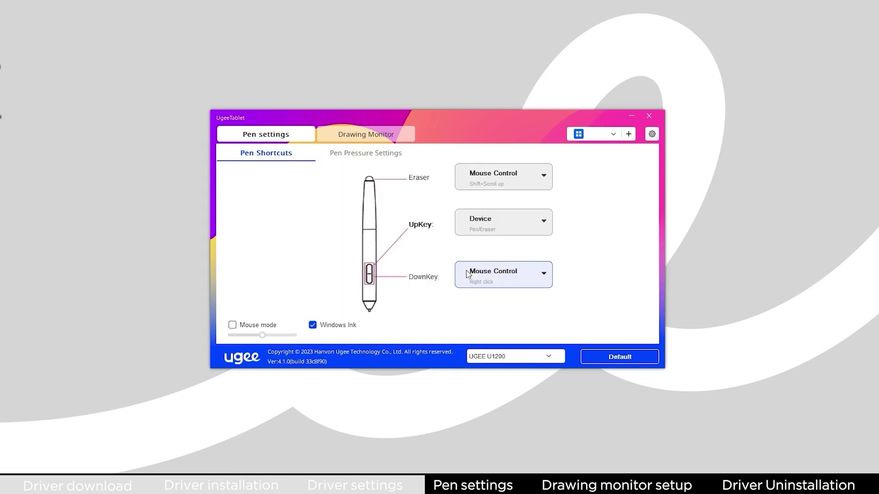
- Change the eraser end to the Ctrl+Z keyboard shortcut
{"action": "left_click", "coordinate": [528, 171]}
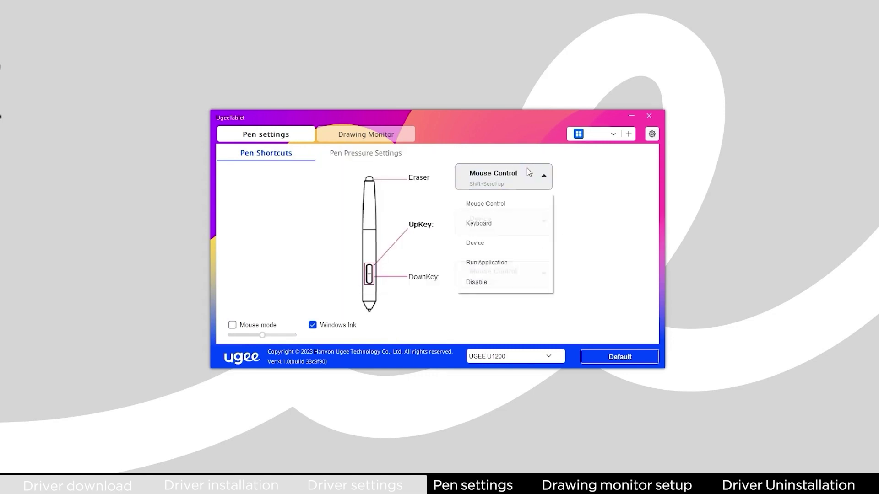
{"action": "left_click", "coordinate": [511, 224]}
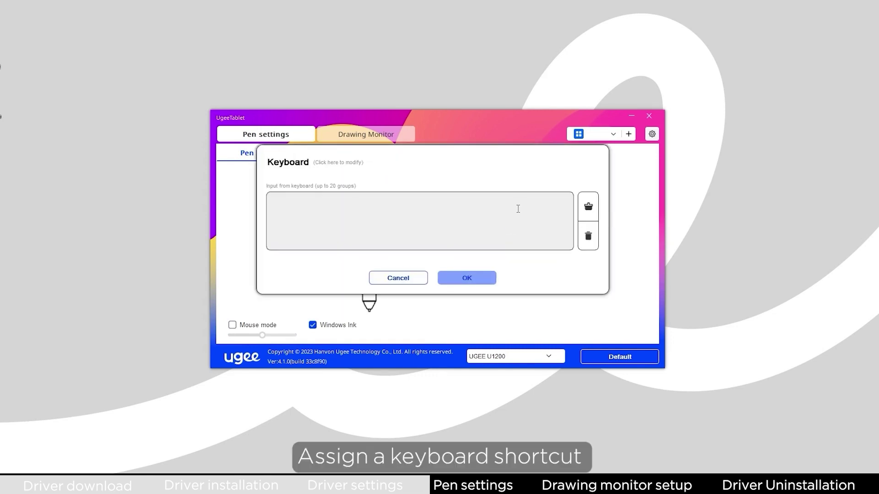
{"action": "key", "text": "ctrl+z"}
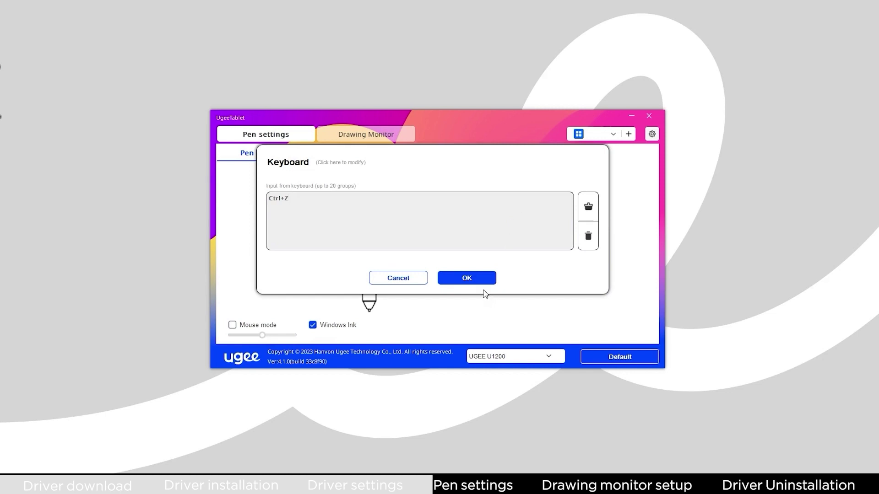
{"action": "left_click", "coordinate": [480, 282]}
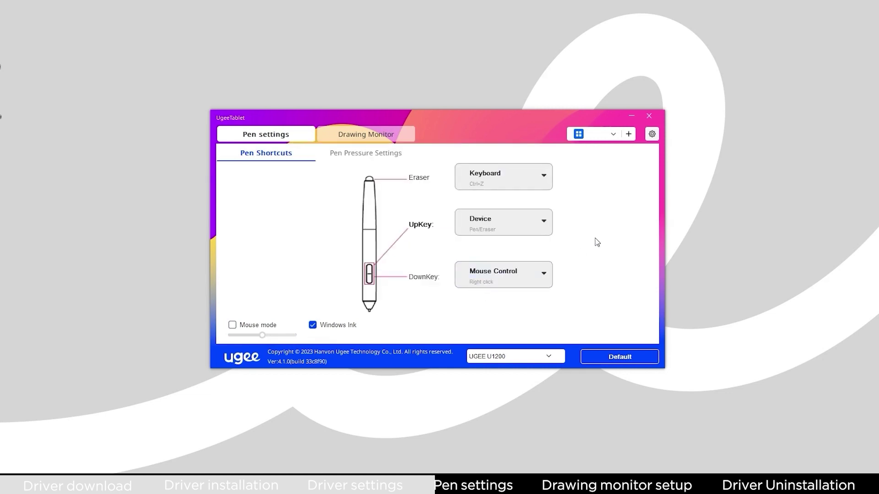
- Replace the eraser's recorded shortcut with Alt+D
{"action": "left_click", "coordinate": [531, 179]}
{"action": "left_click", "coordinate": [510, 224]}
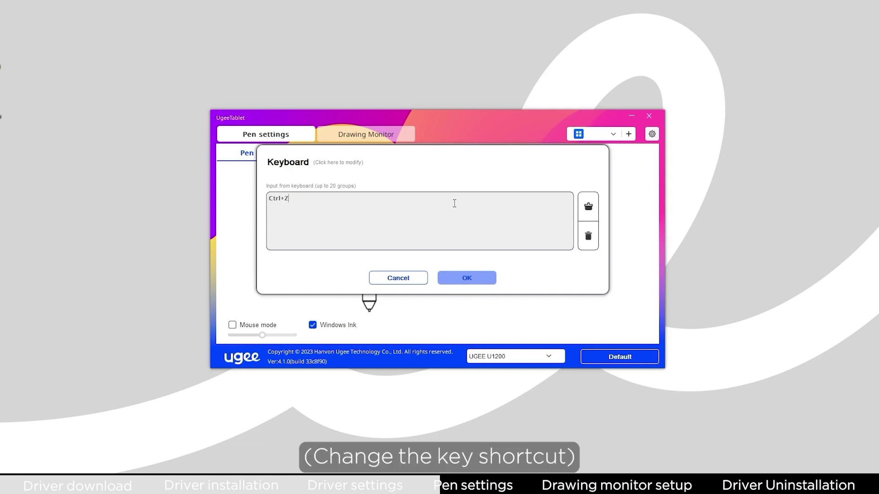
{"action": "left_click", "coordinate": [588, 236]}
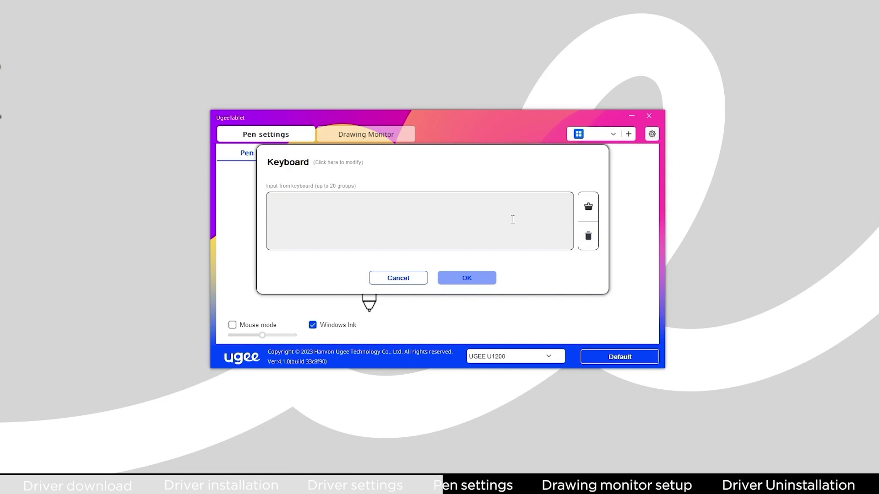
{"action": "key", "text": "alt+d"}
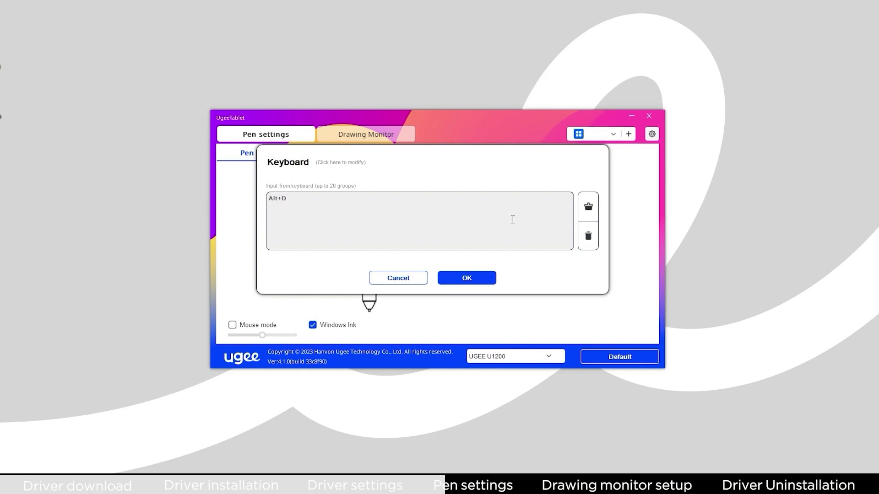
{"action": "left_click", "coordinate": [488, 280]}
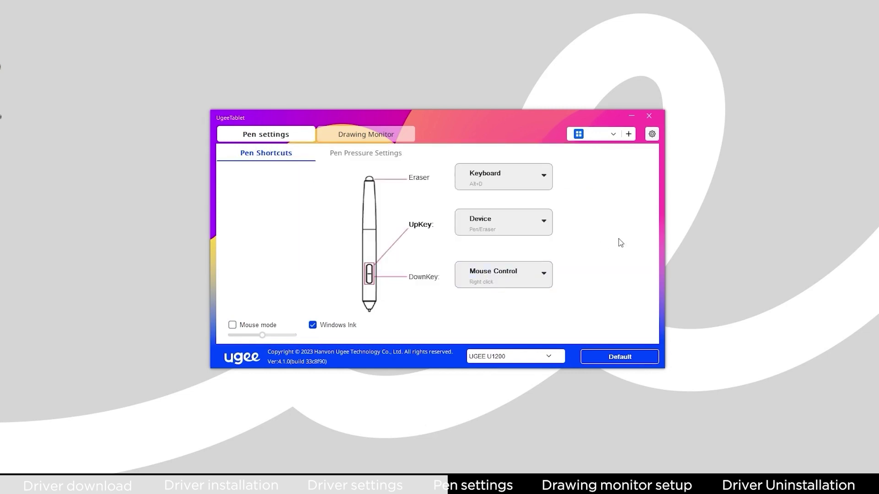
- Assign Device > Pen/Eraser switching to the pen key
{"action": "left_click", "coordinate": [543, 181]}
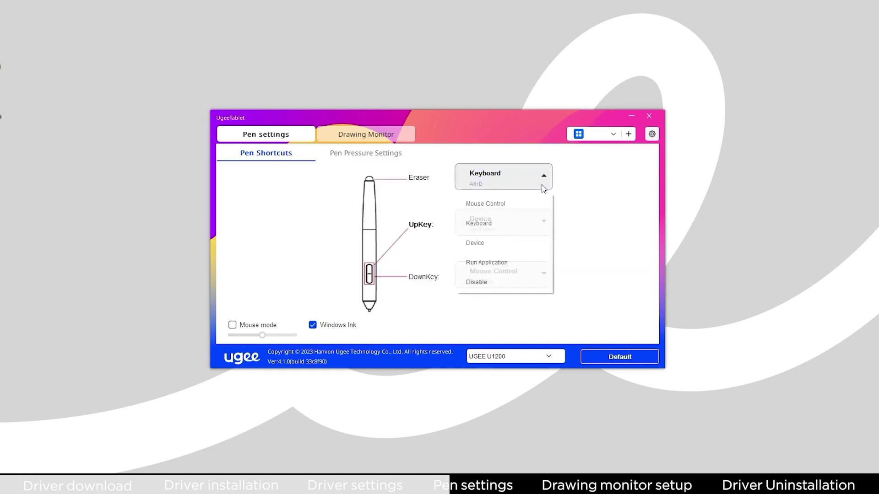
{"action": "left_click", "coordinate": [523, 241]}
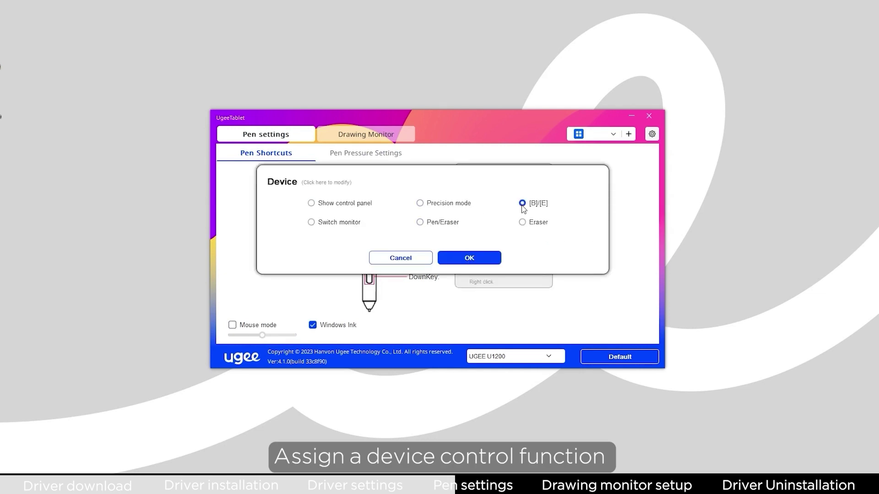
{"action": "left_click", "coordinate": [446, 222]}
{"action": "left_click", "coordinate": [472, 253]}
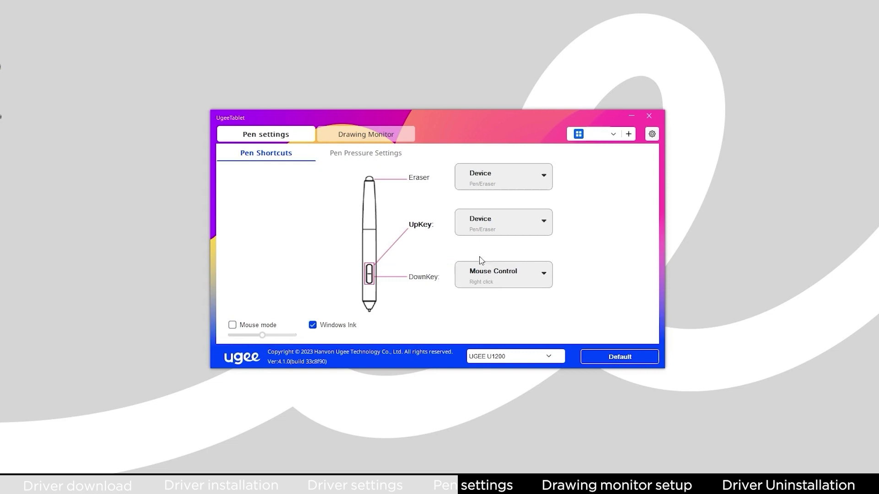
- Make the eraser launch Adobe Premiere Pro.exe, then try mouse mode and return to Windows Ink
{"action": "left_click", "coordinate": [520, 178]}
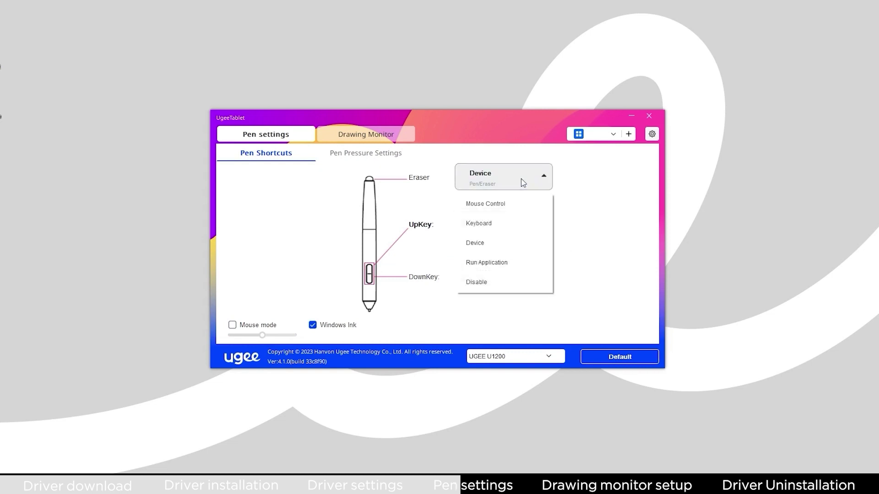
{"action": "left_click", "coordinate": [518, 261]}
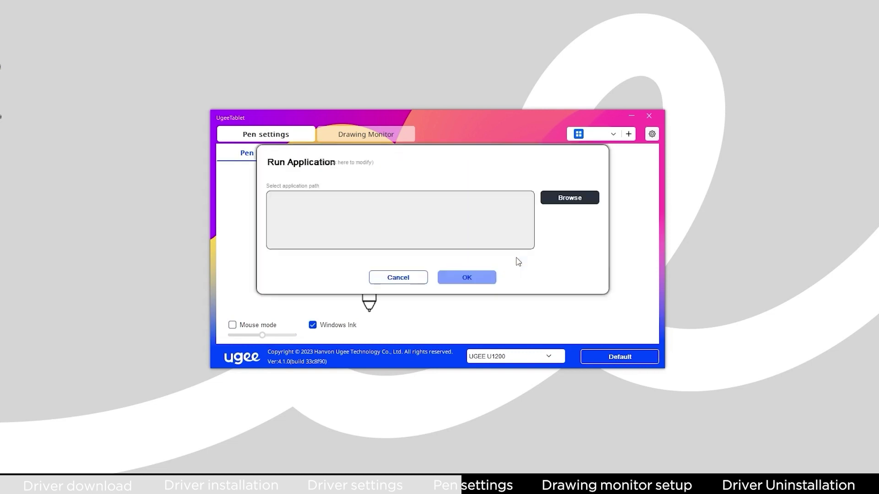
{"action": "left_click", "coordinate": [579, 206]}
{"action": "double_click", "coordinate": [406, 231]}
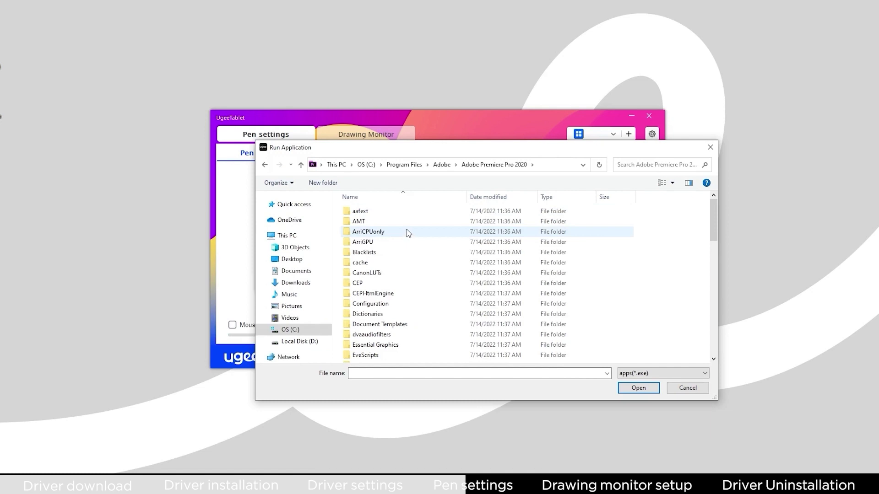
{"action": "scroll", "coordinate": [408, 240], "scroll_direction": "down", "scroll_amount": 5}
{"action": "scroll", "coordinate": [408, 240], "scroll_direction": "down", "scroll_amount": 5}
{"action": "left_click", "coordinate": [408, 229]}
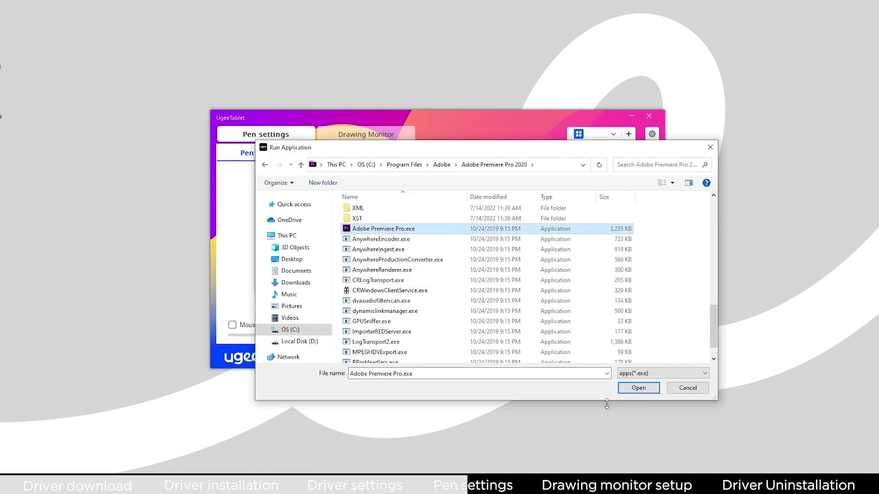
{"action": "left_click", "coordinate": [638, 388]}
{"action": "left_click", "coordinate": [451, 280]}
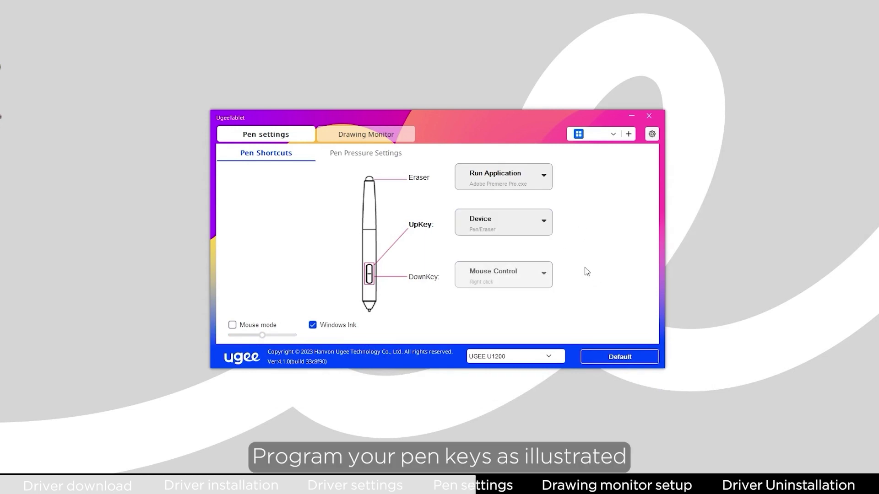
{"action": "left_click", "coordinate": [246, 325]}
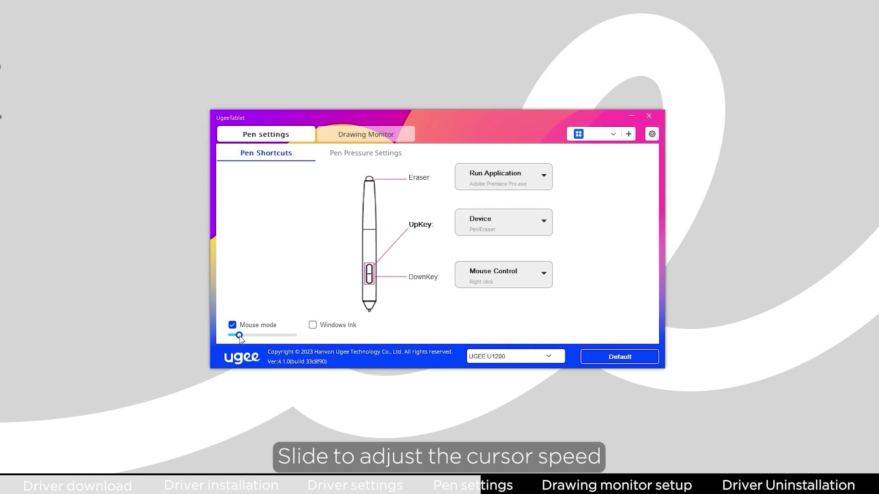
{"action": "left_click", "coordinate": [312, 325]}
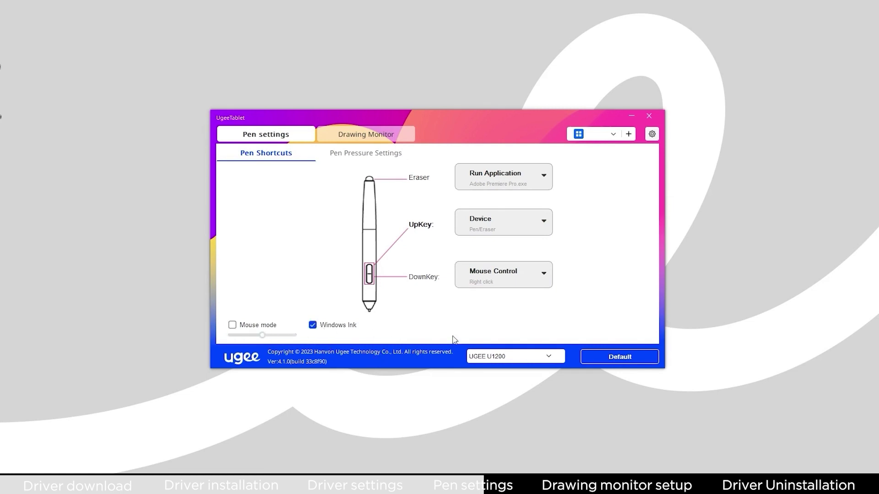
- Shift the pen pressure curve toward Hard and check it with a test stroke
{"action": "left_click", "coordinate": [399, 155]}
{"action": "mouse_move", "coordinate": [338, 324]}
{"action": "left_mouse_down"}
{"action": "mouse_move", "coordinate": [355, 325]}
{"action": "mouse_move", "coordinate": [320, 325]}
{"action": "mouse_move", "coordinate": [357, 325]}
{"action": "left_mouse_up"}
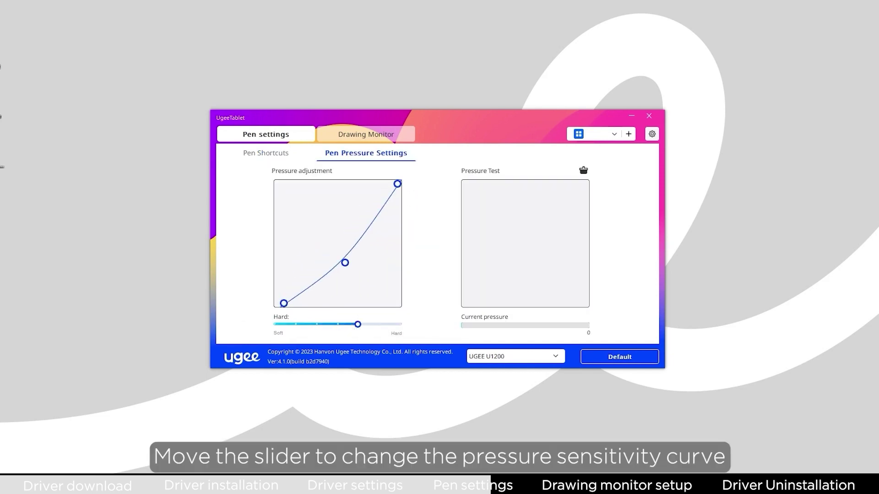
{"action": "left_click_drag", "start_coordinate": [483, 257], "coordinate": [562, 234]}
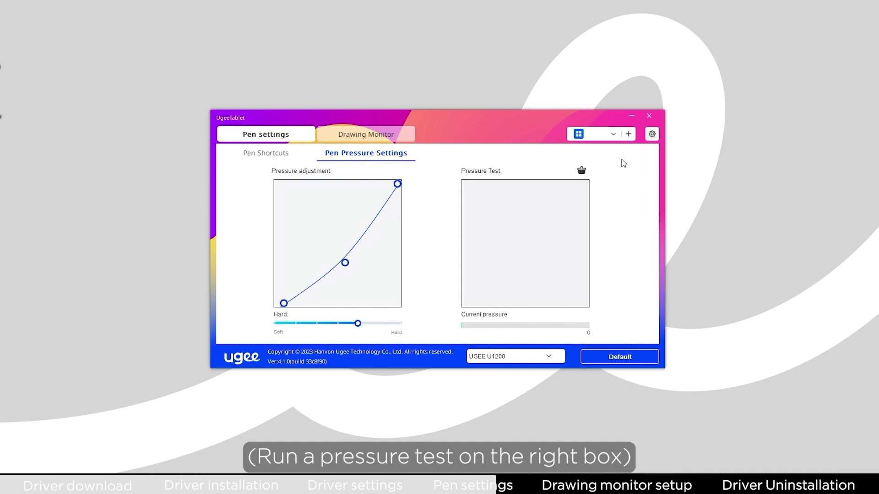
{"action": "left_click", "coordinate": [614, 136]}
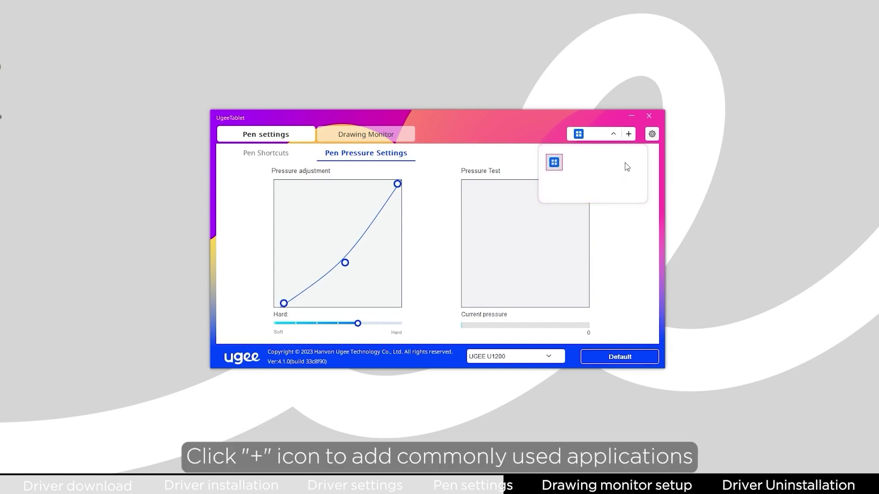
- Add an Adobe Premiere Pro.exe application profile and confirm it appears in the profile list
{"action": "left_click", "coordinate": [629, 134]}
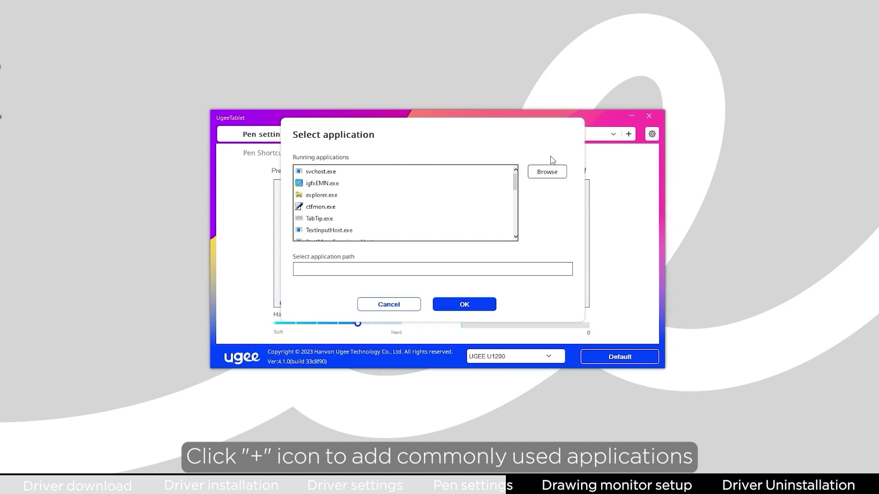
{"action": "left_click", "coordinate": [549, 171]}
{"action": "scroll", "coordinate": [441, 317], "scroll_direction": "down", "scroll_amount": 4}
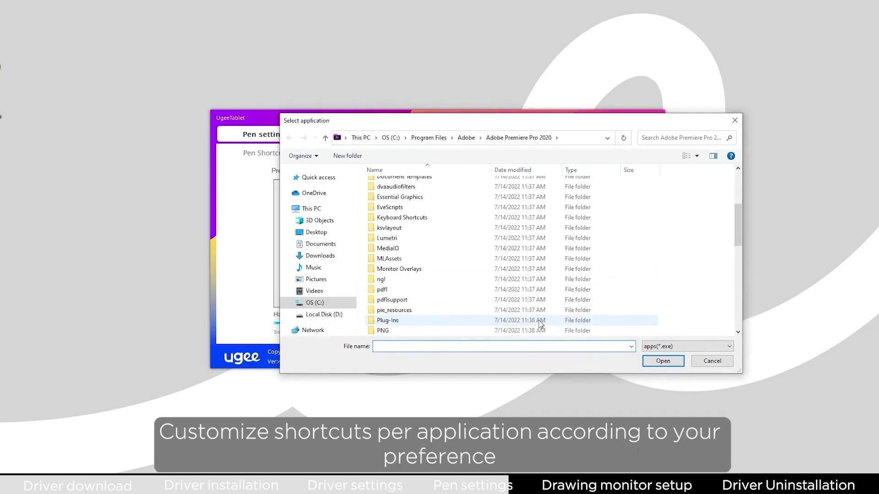
{"action": "scroll", "coordinate": [458, 309], "scroll_direction": "down", "scroll_amount": 1}
{"action": "scroll", "coordinate": [471, 302], "scroll_direction": "down", "scroll_amount": 4}
{"action": "left_click", "coordinate": [476, 290]}
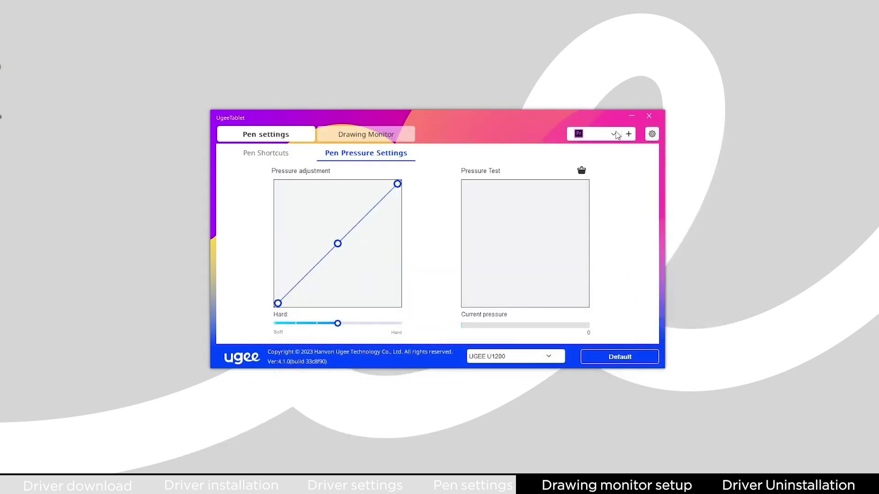
{"action": "left_click", "coordinate": [616, 137]}
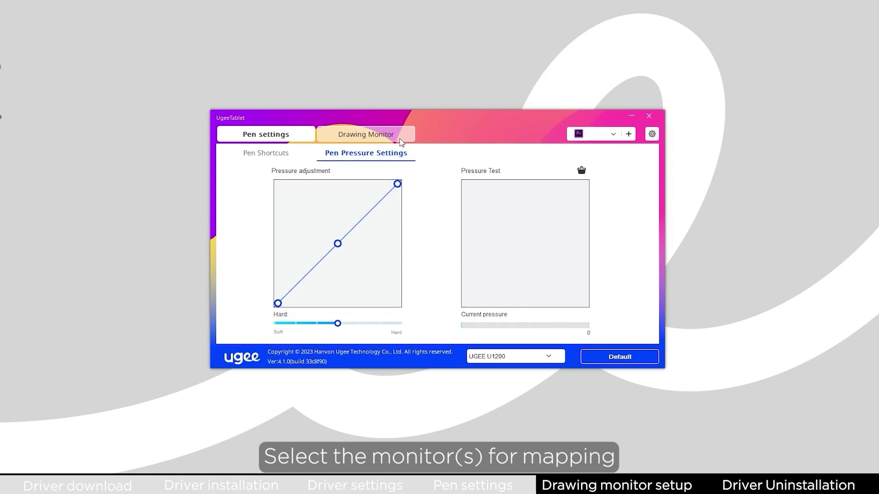
- In Drawing Monitor, try all monitors and Monitor1, then map the tablet to Monitor2
{"action": "left_click", "coordinate": [385, 135]}
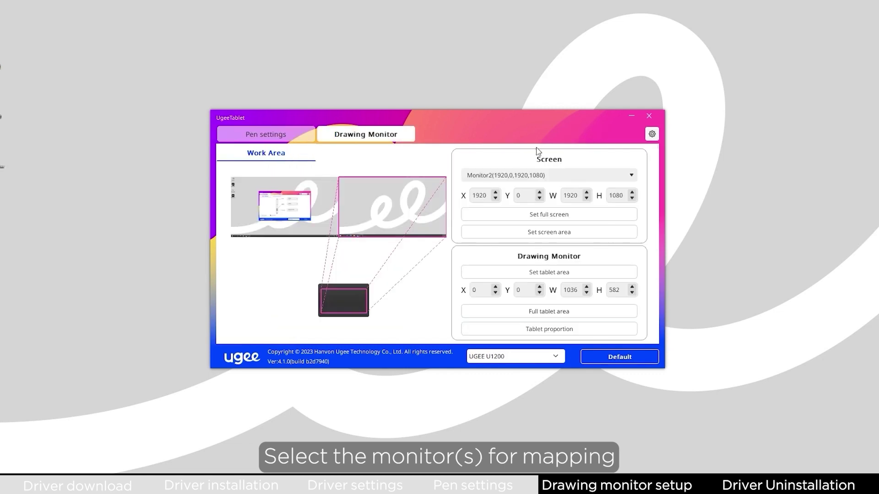
{"action": "left_click", "coordinate": [575, 176]}
{"action": "left_click", "coordinate": [562, 196]}
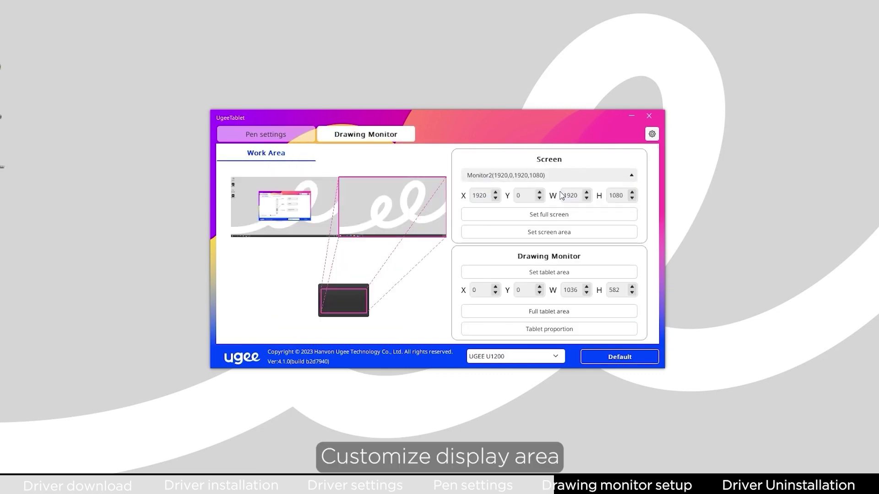
{"action": "left_click", "coordinate": [561, 174]}
{"action": "left_click", "coordinate": [549, 210]}
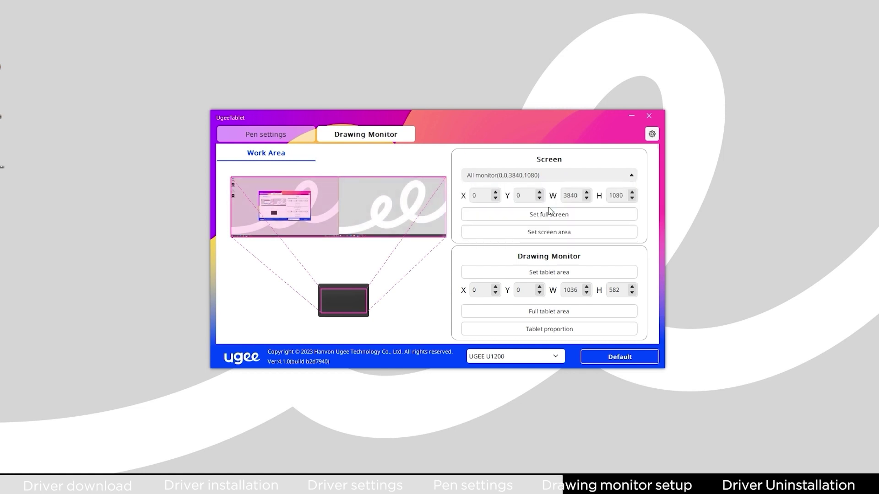
{"action": "left_click", "coordinate": [580, 175]}
{"action": "left_click", "coordinate": [578, 230]}
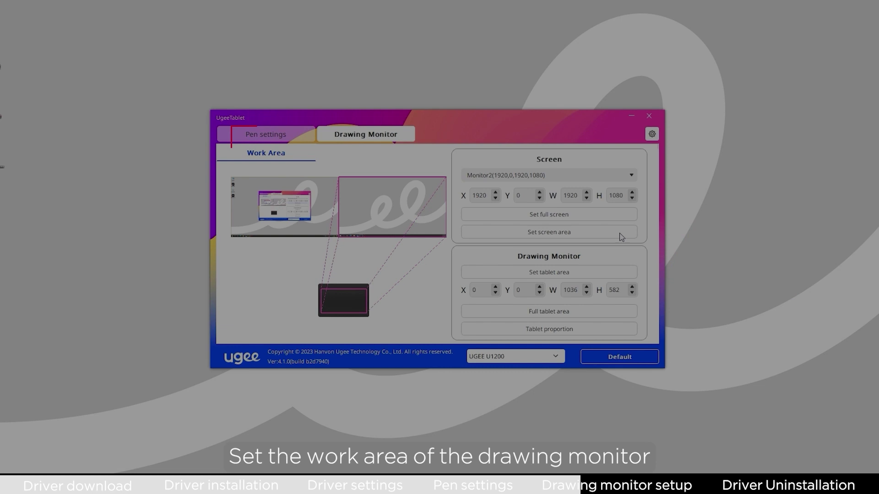
- Map the full tablet area to the full Monitor2 screen in tablet proportion
{"action": "left_click", "coordinate": [616, 233]}
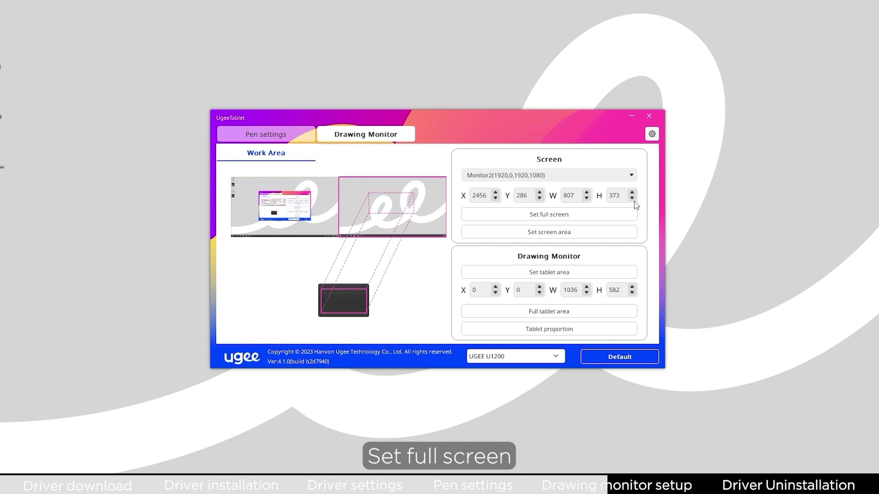
{"action": "left_click", "coordinate": [590, 214]}
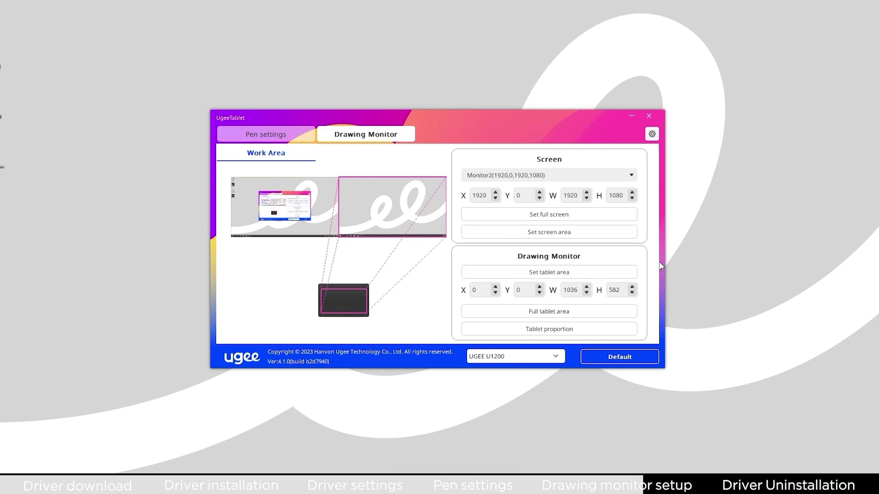
{"action": "left_click", "coordinate": [520, 316]}
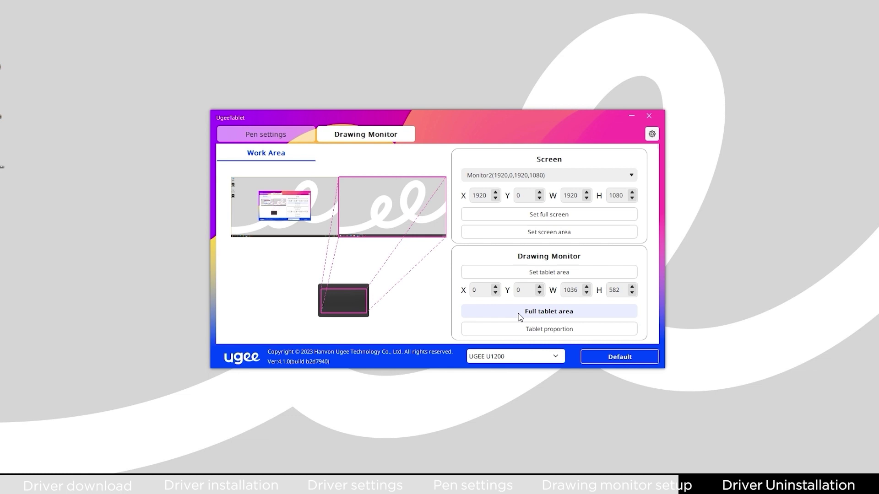
{"action": "left_click", "coordinate": [529, 330]}
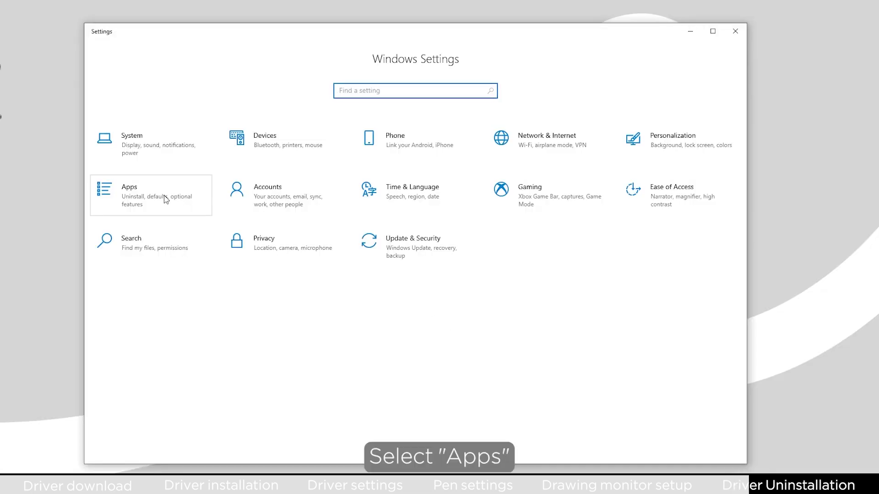
- Go to Apps in Windows Settings and focus the installed-apps search box
{"action": "left_click", "coordinate": [166, 199]}
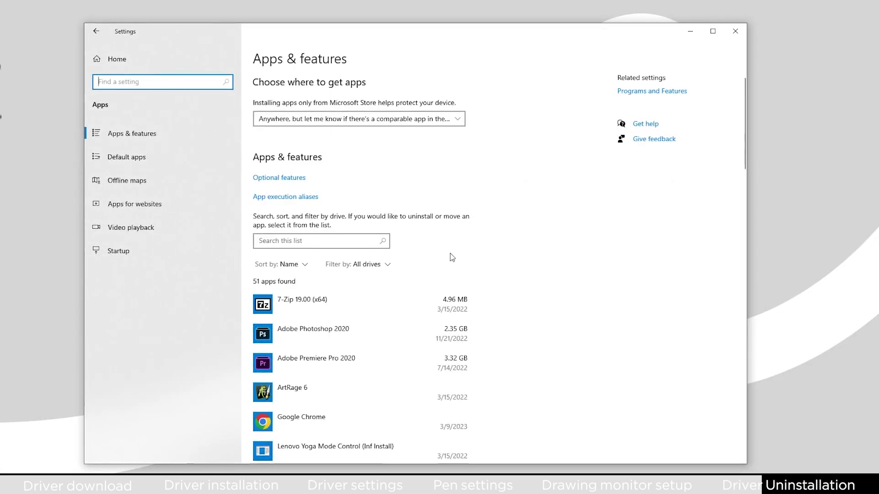
{"action": "left_click", "coordinate": [335, 240]}
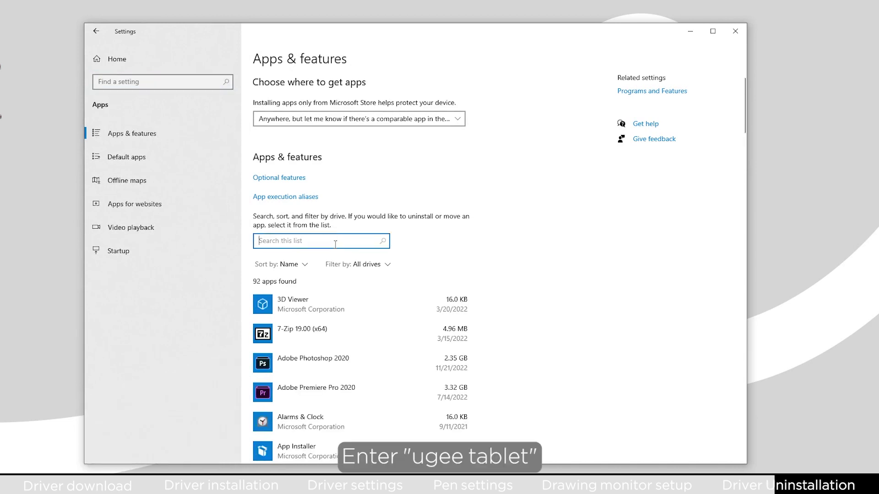